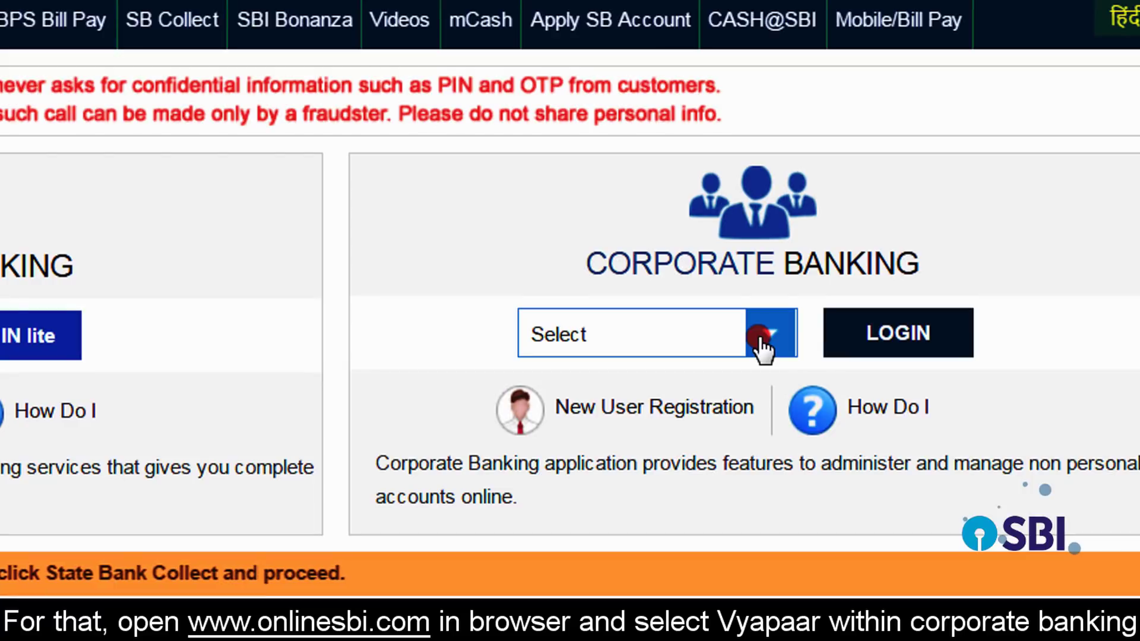
Step: Choose Vyapaar under Corporate Banking and continue to its login form
left_click(760, 335)
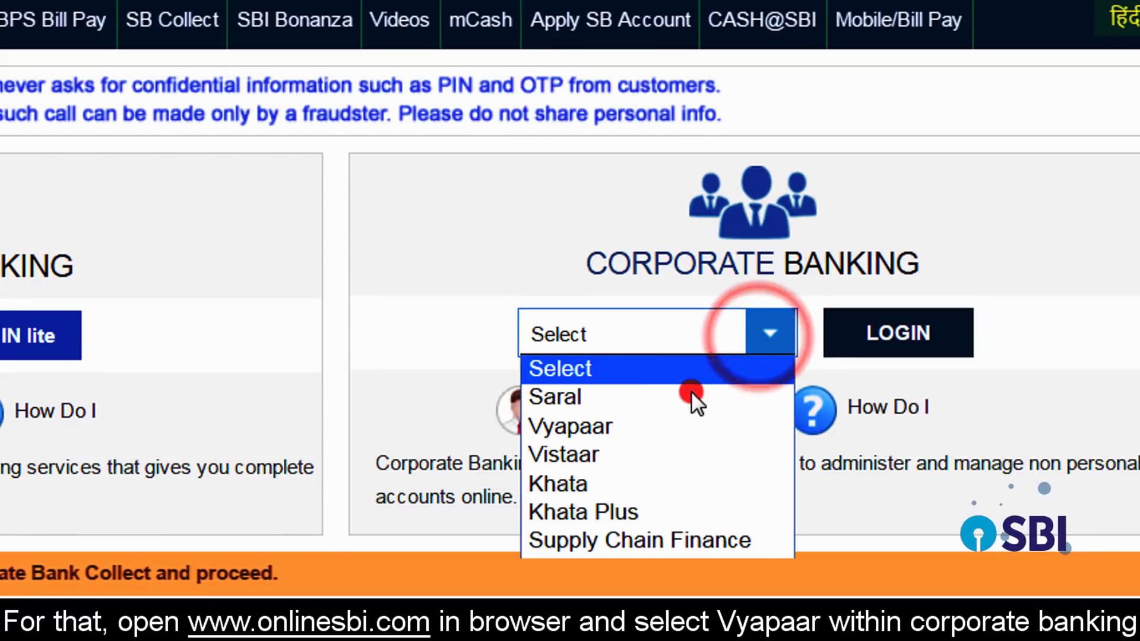
left_click(660, 428)
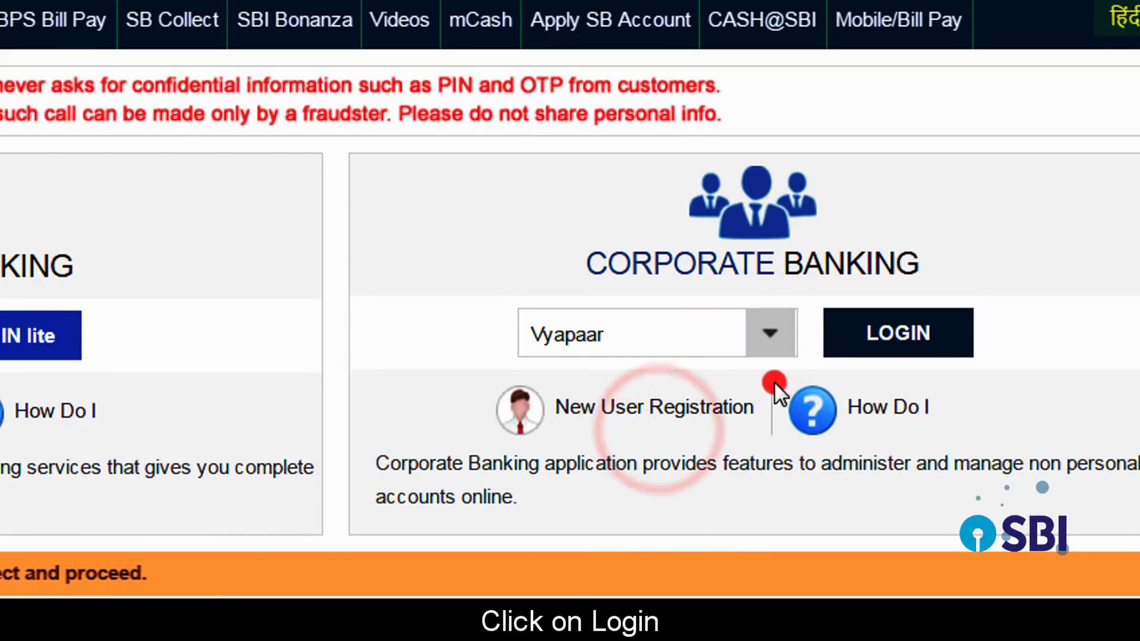
left_click(925, 338)
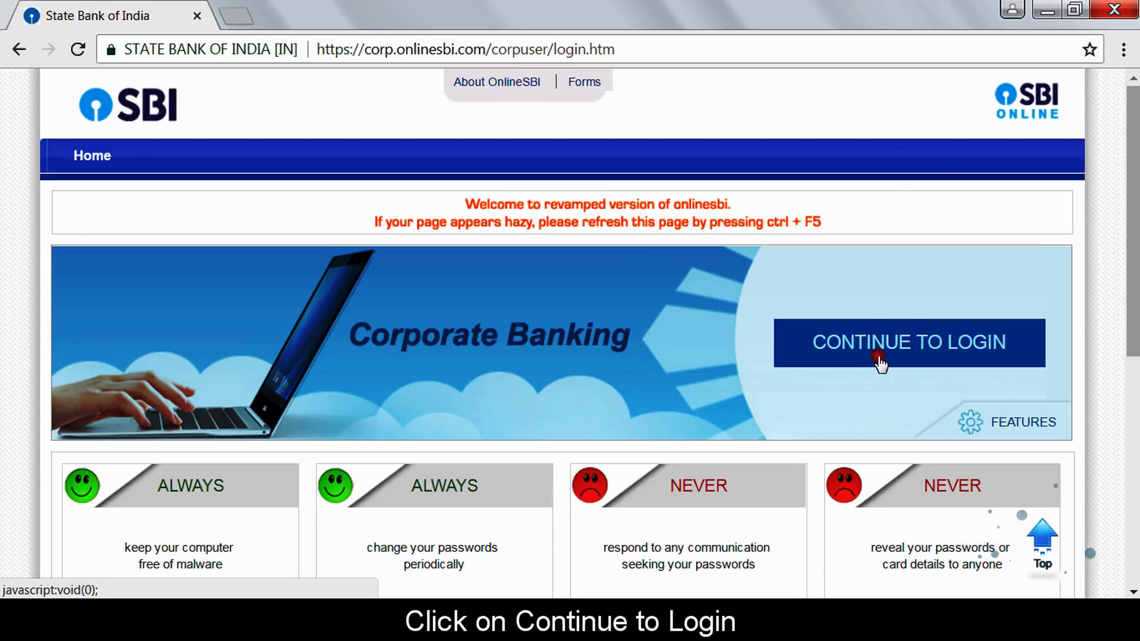
left_click(881, 359)
Step: Sign in with the maker's username and password
left_click(230, 308)
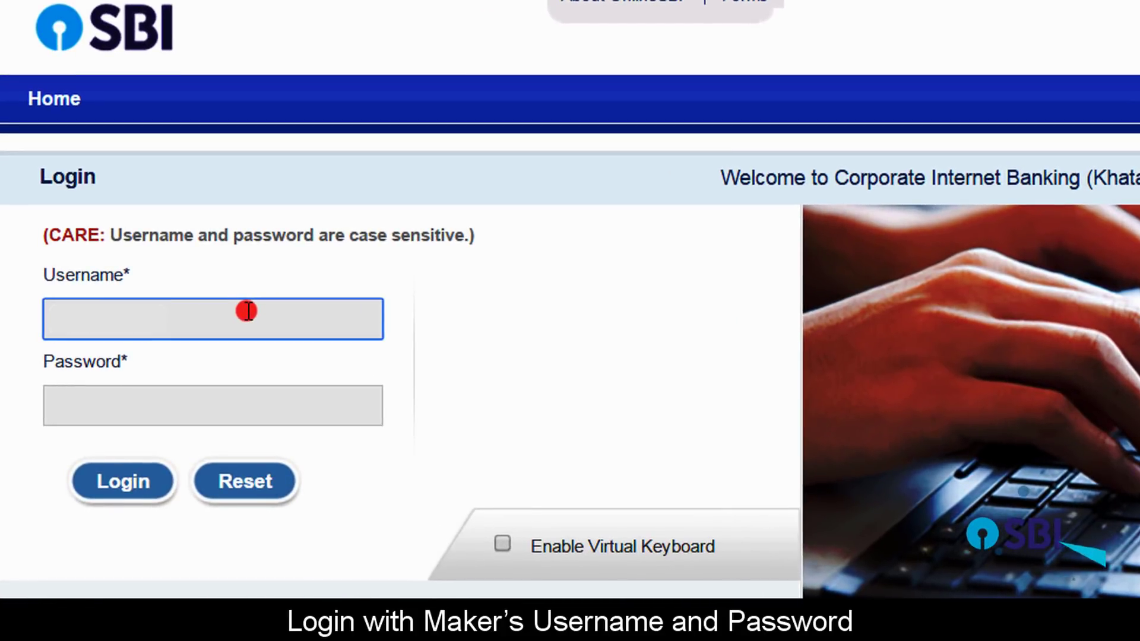
type("XXXXXXXX")
left_click(242, 400)
type("•••••••")
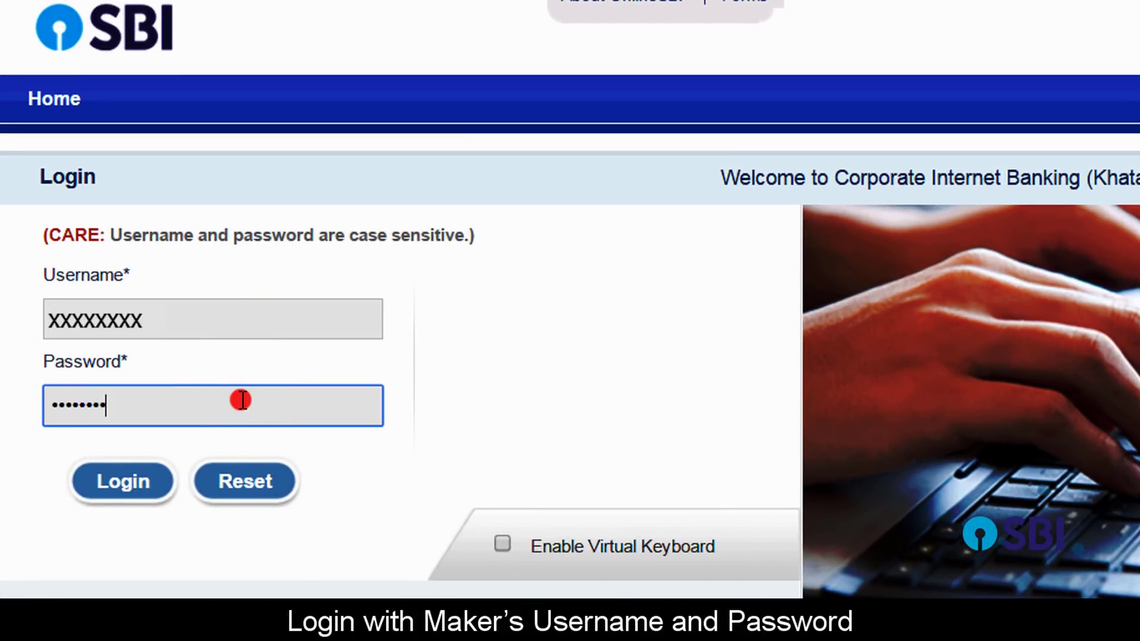
type("••••••")
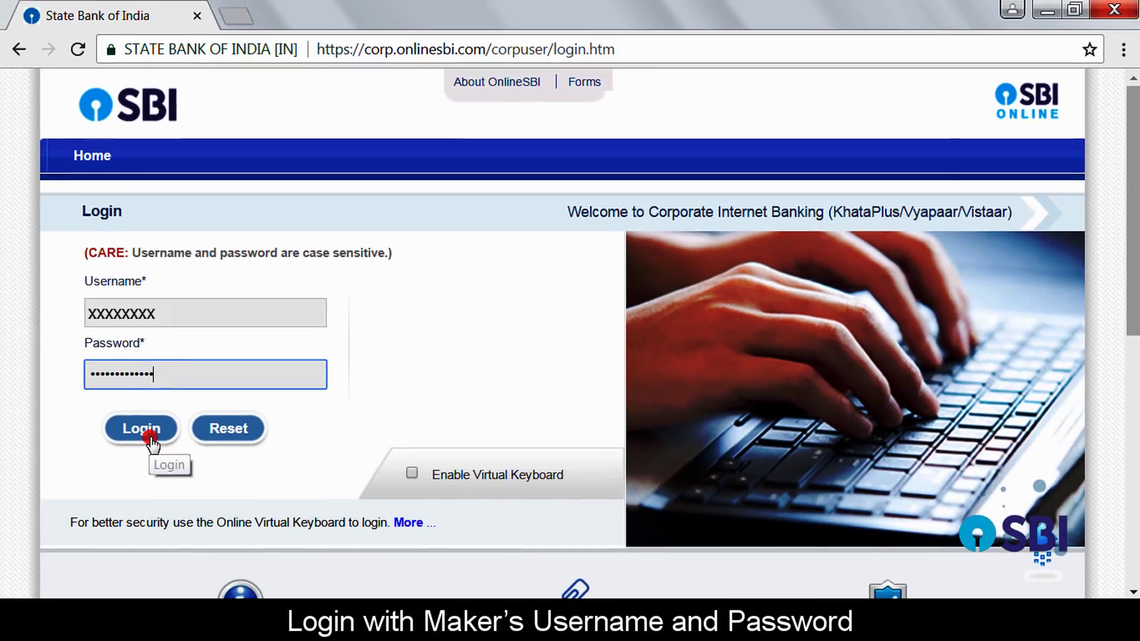
left_click(151, 441)
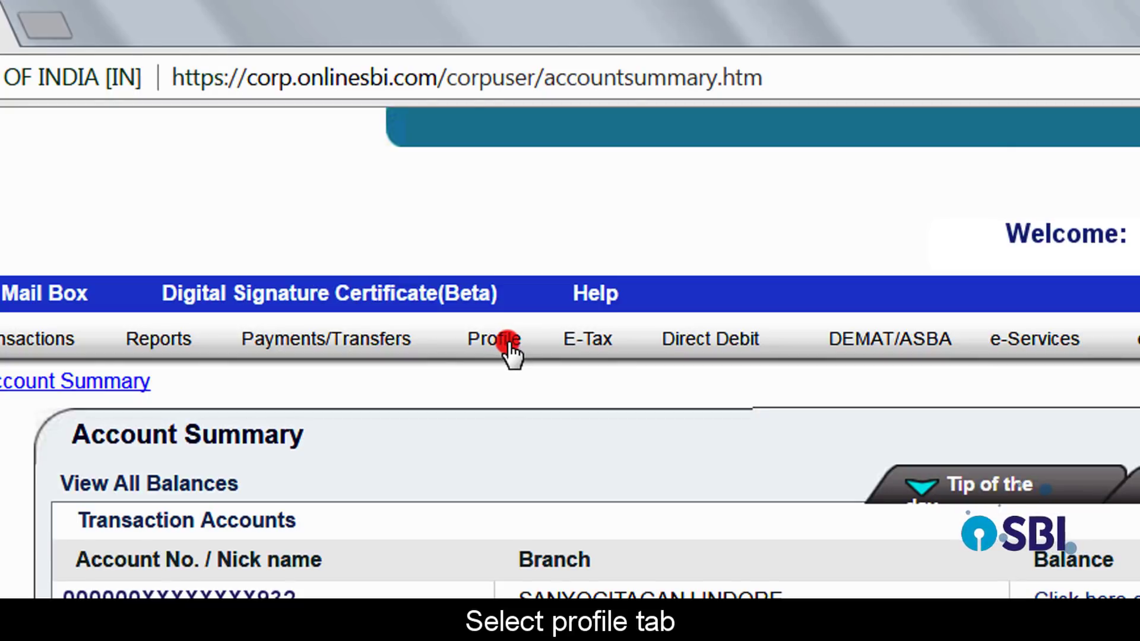
Step: Enter the profile password on the Profile tab to reach Personal Details
left_click(509, 349)
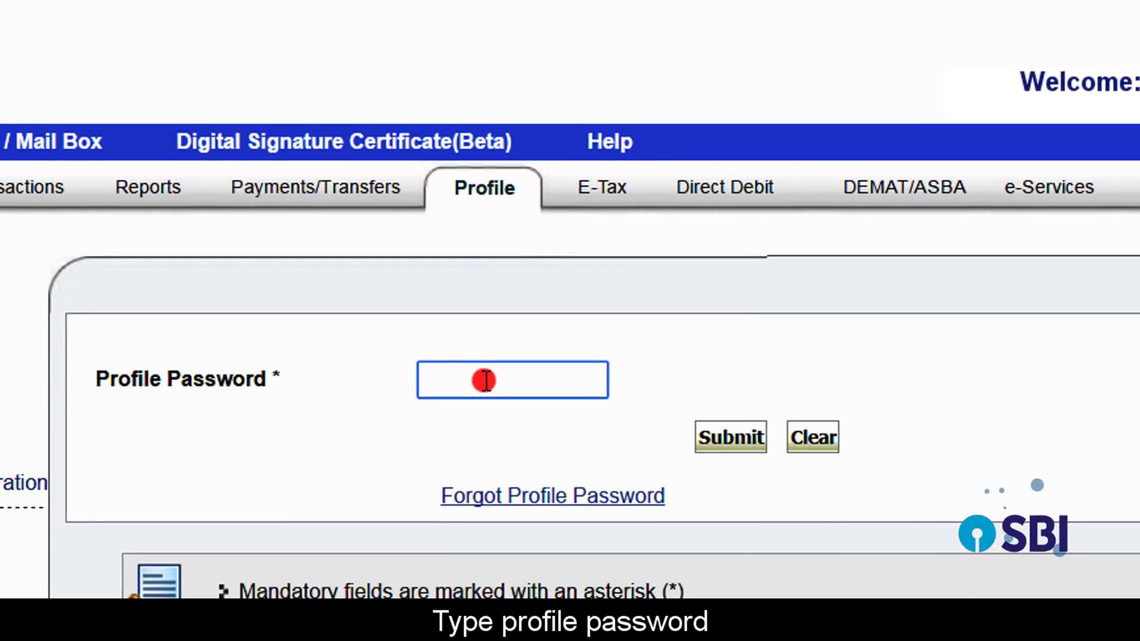
left_click(476, 381)
type("•••••••••••••")
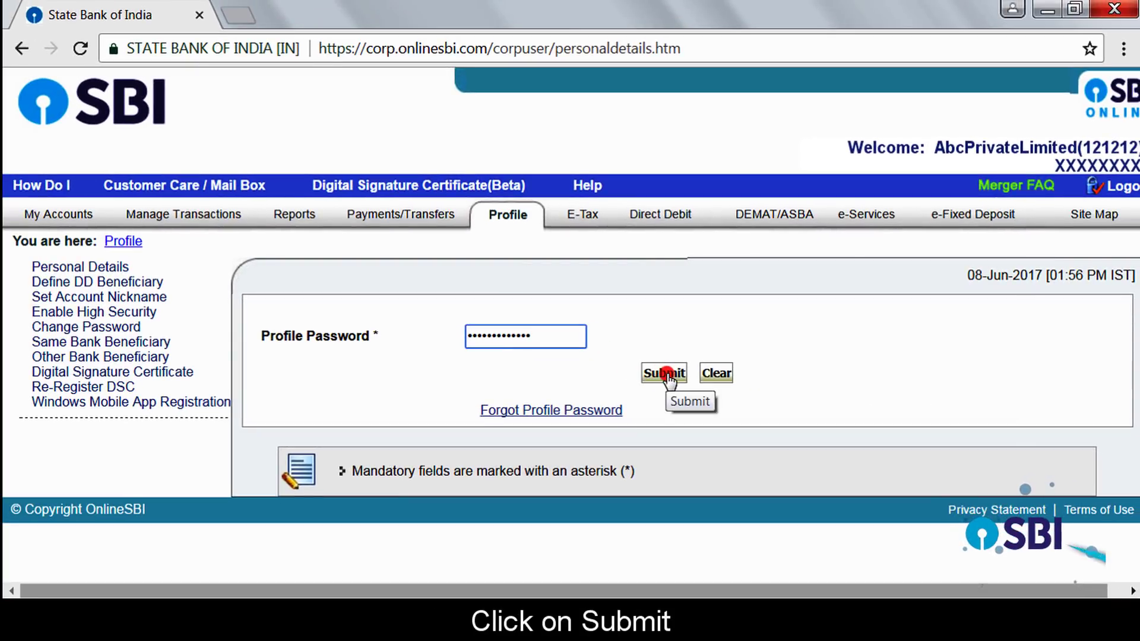
left_click(666, 374)
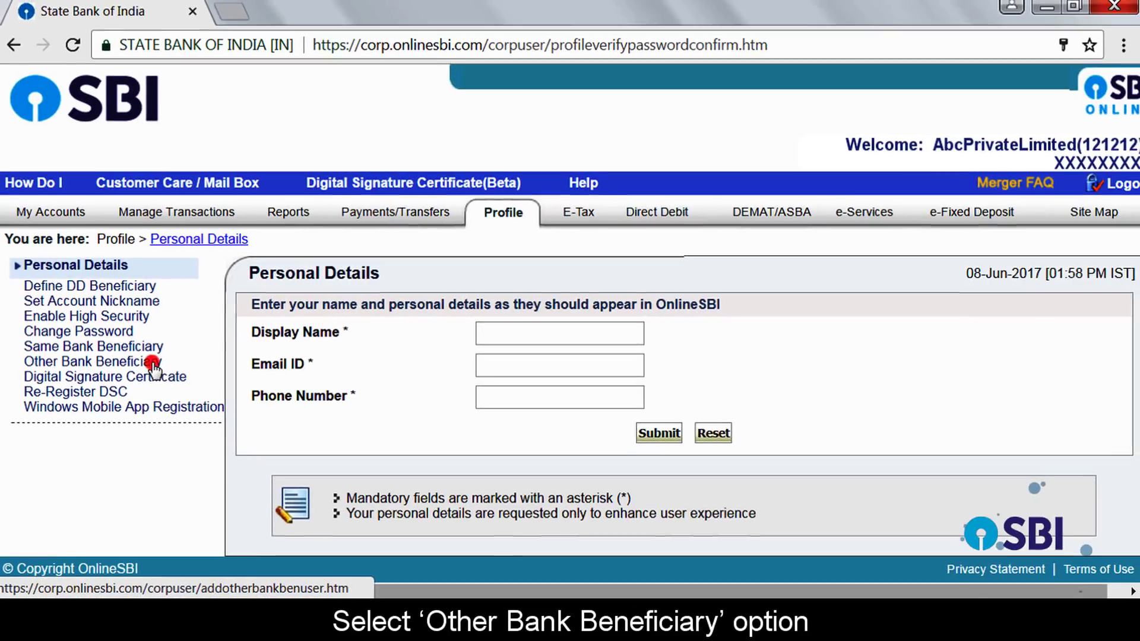
Step: Open the Other Bank Beneficiary add form and scroll through its RTGS/NEFT notes
left_click(242, 384)
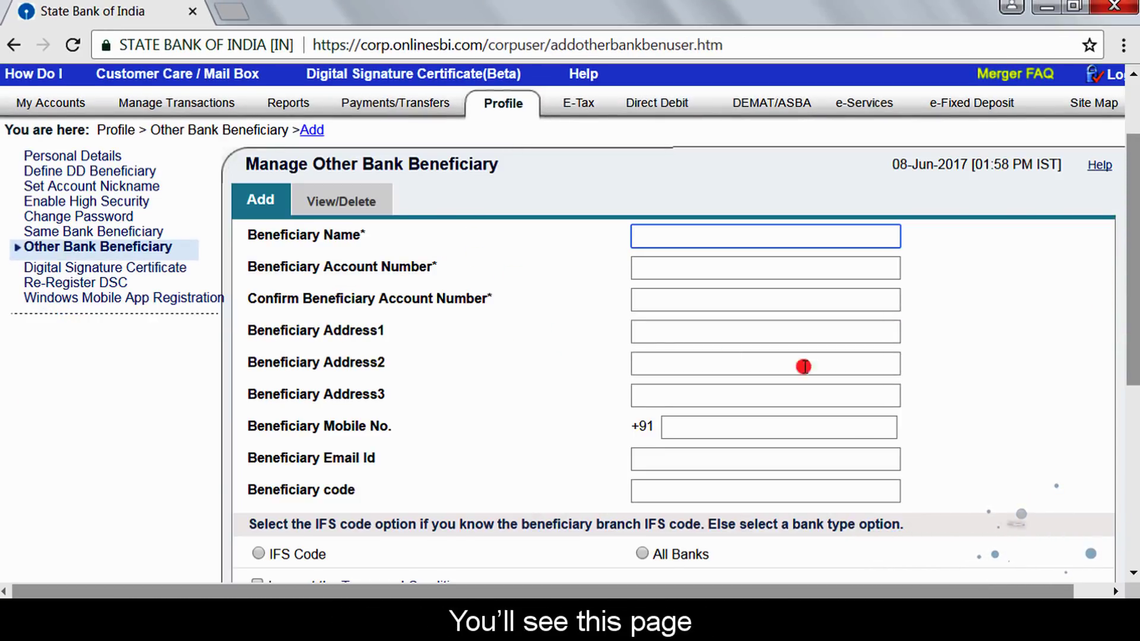
left_click_drag(1132, 306, 1102, 476)
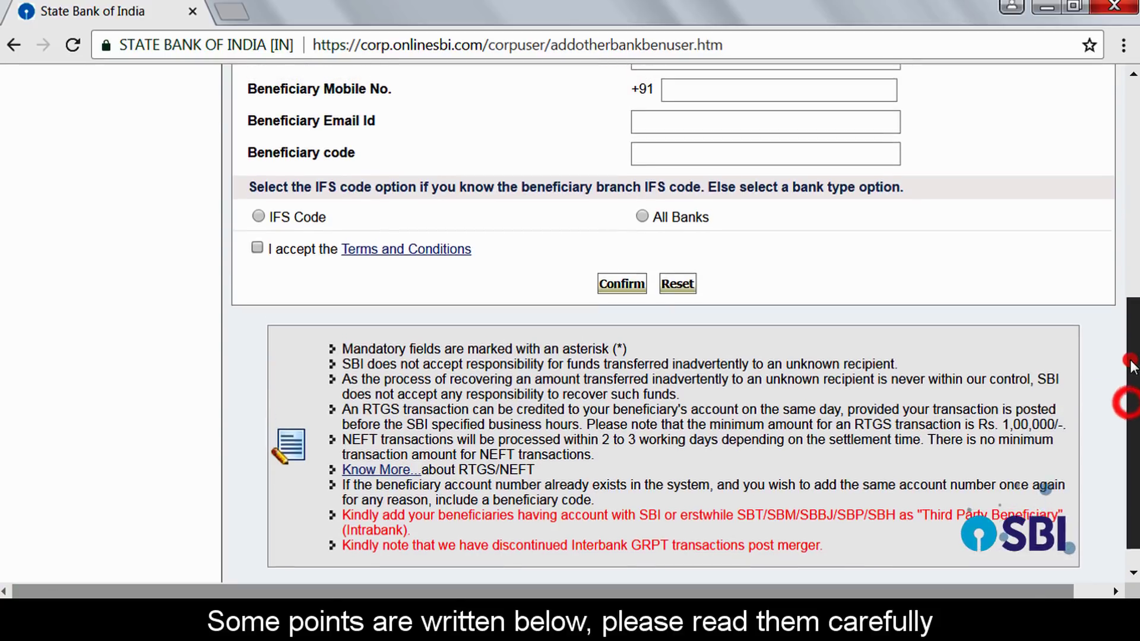
left_click_drag(1122, 400, 1132, 249)
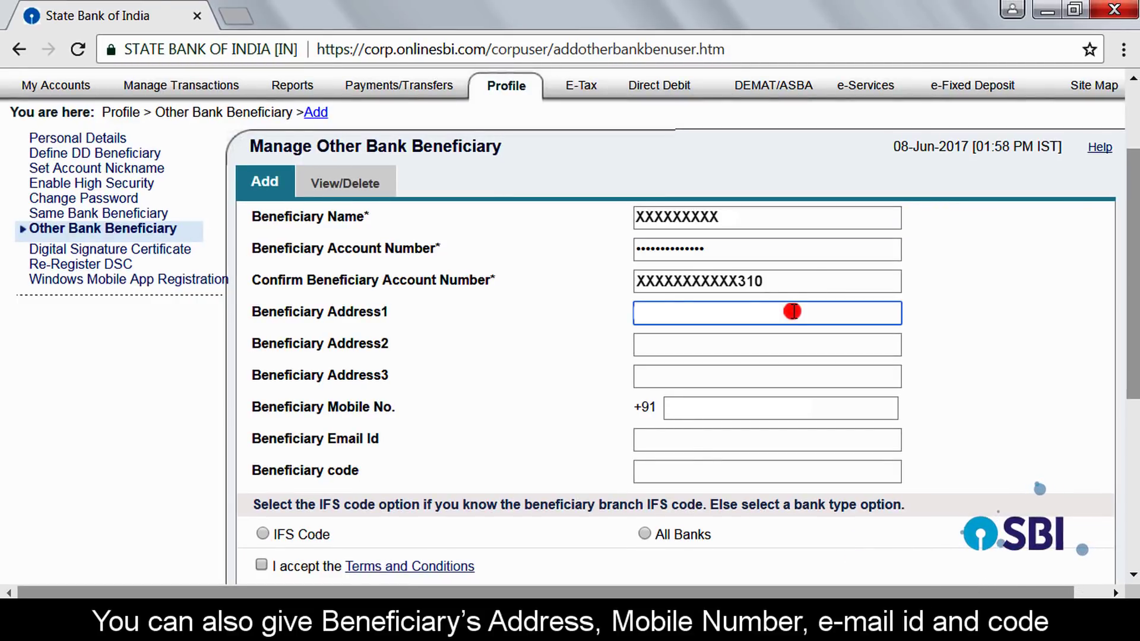
Step: Fill in the beneficiary's two address lines and mobile number, and enter beneficiary code 2
left_click(694, 341)
type("Indore")
left_click(768, 409)
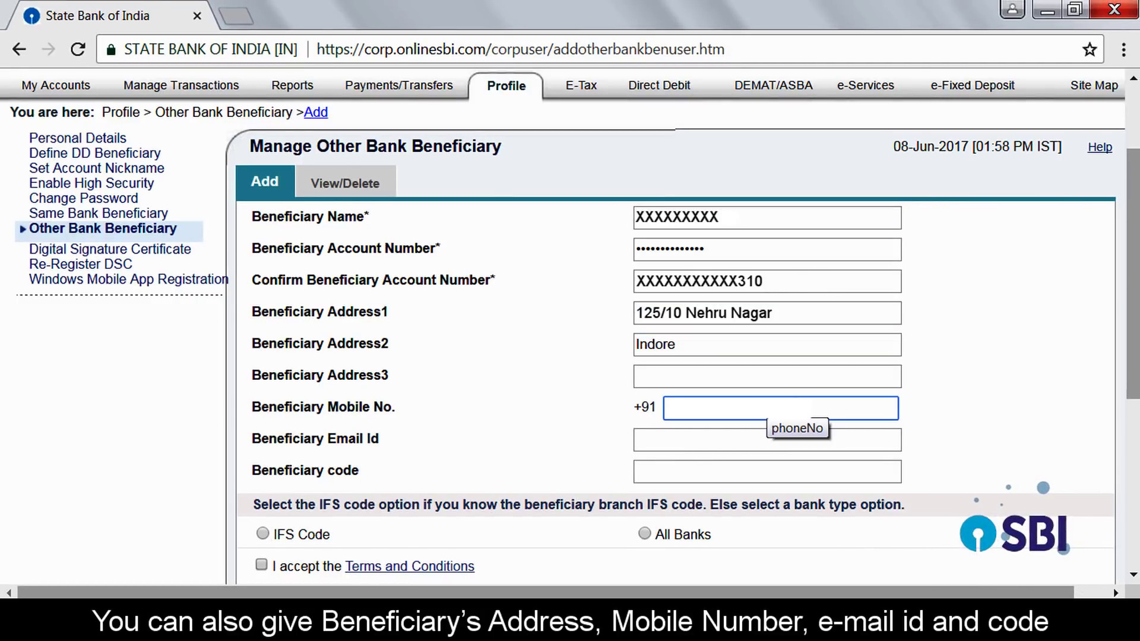
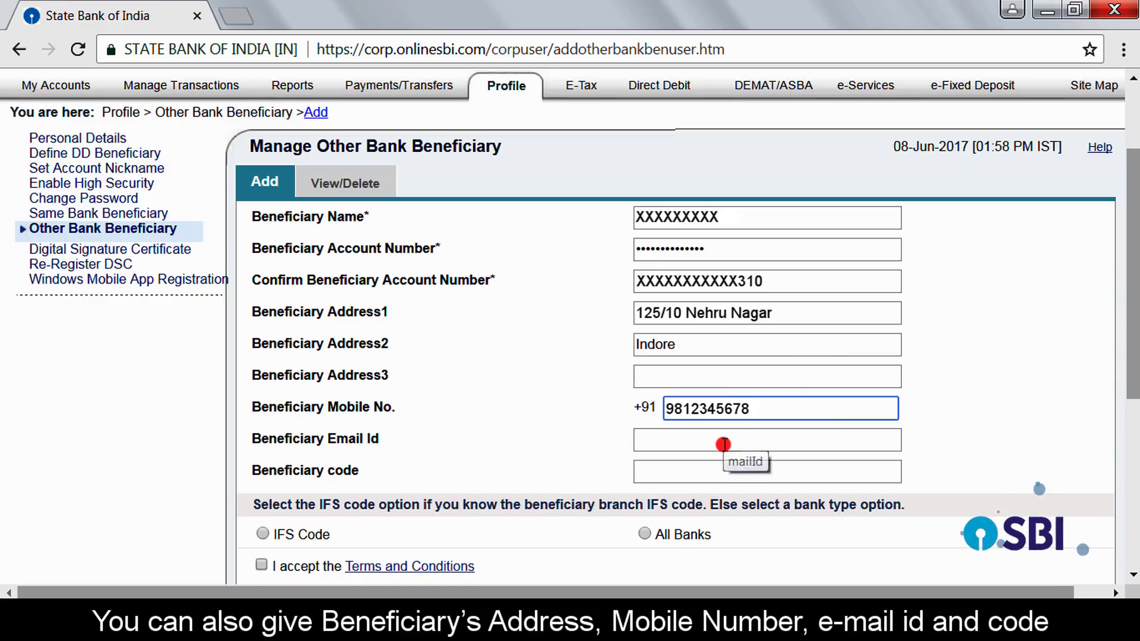
left_click(693, 469)
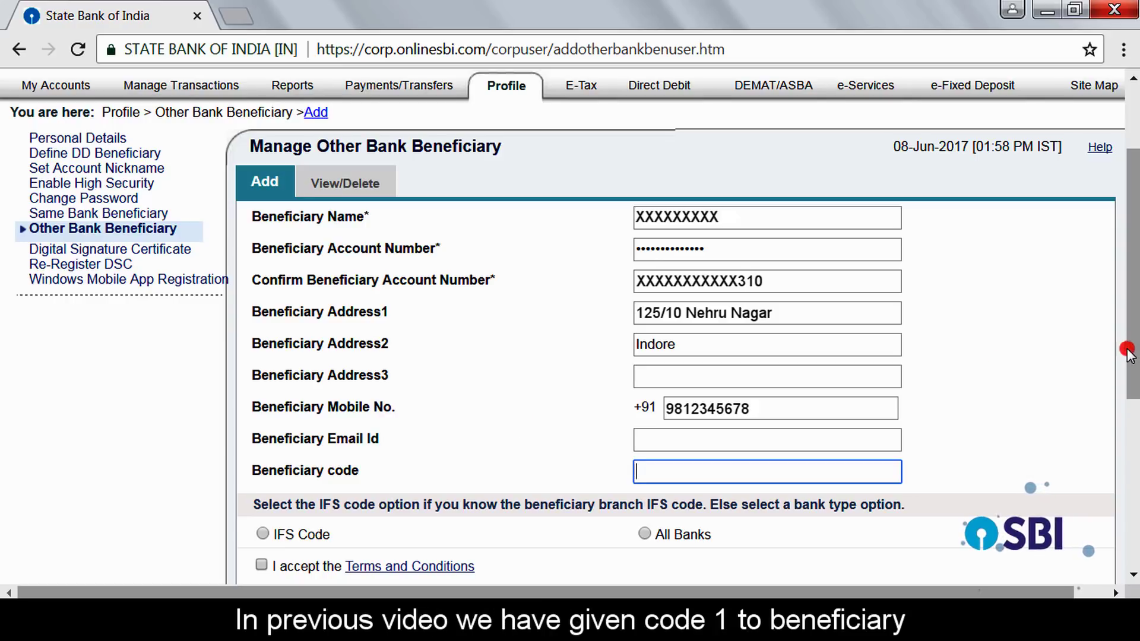
scroll(1128, 352, "down", 3)
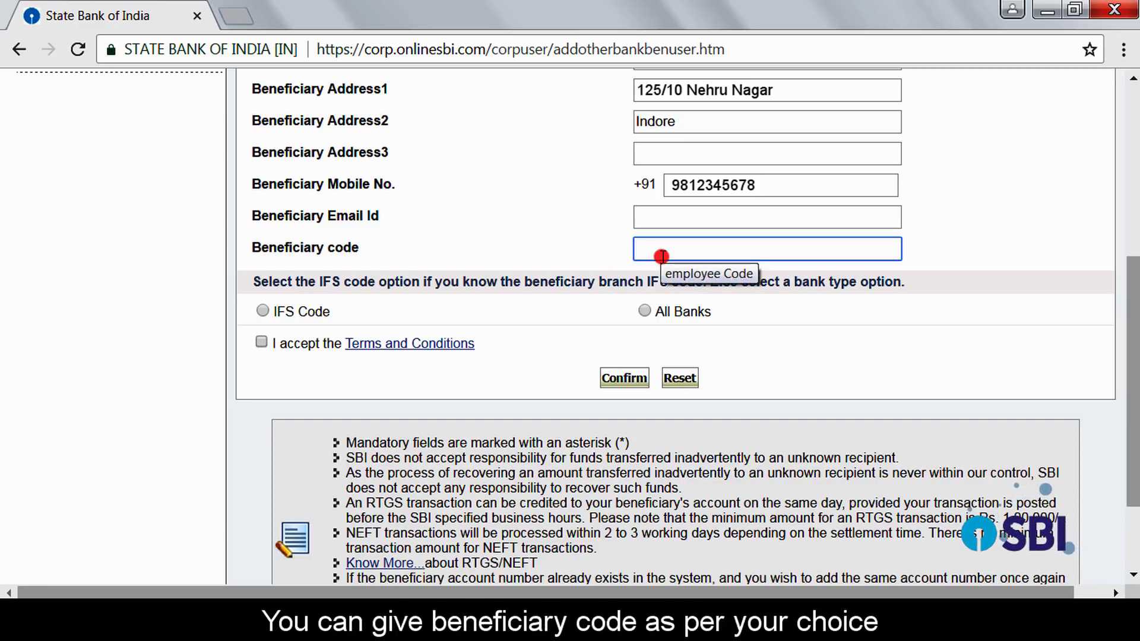
type("2")
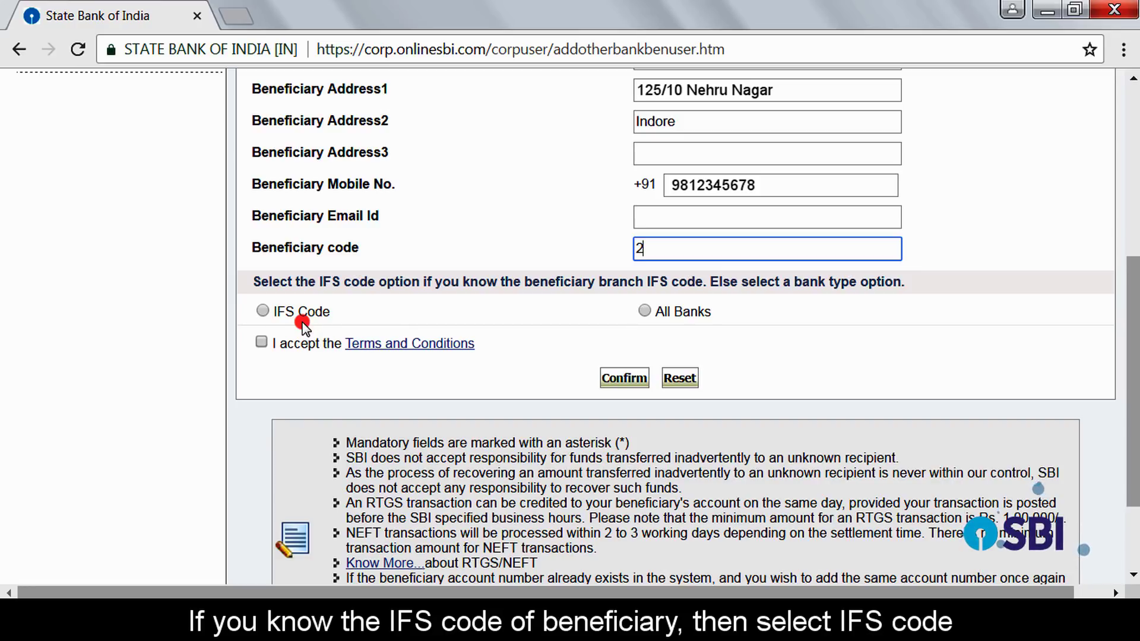
Step: Select the IFS Code option and place the cursor in the IFS Code field
left_click(263, 311)
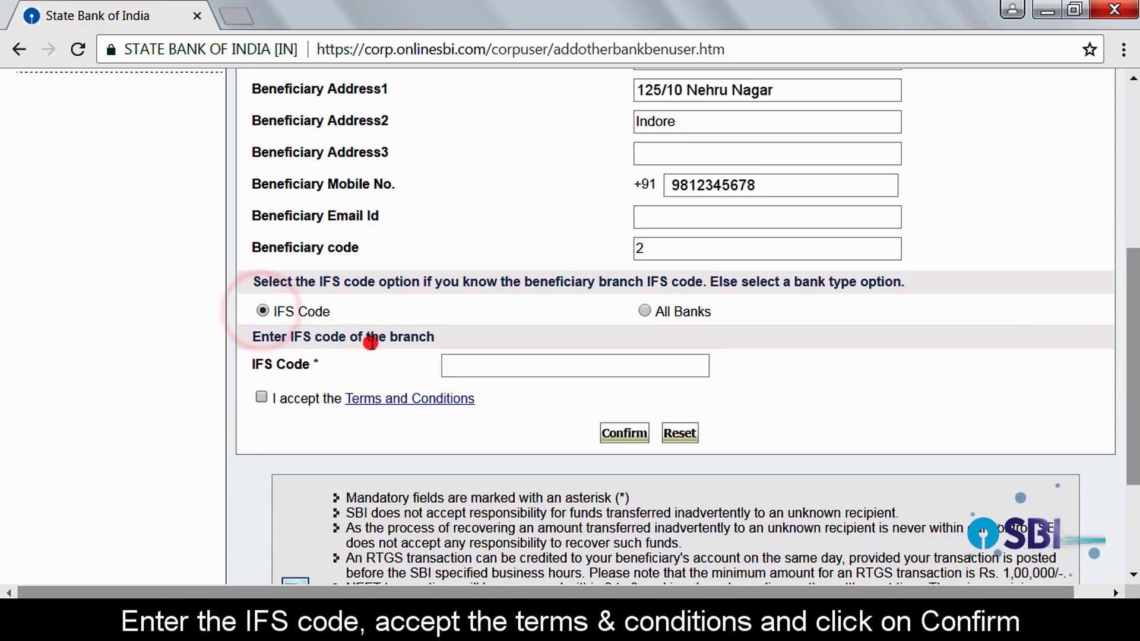
left_click(461, 365)
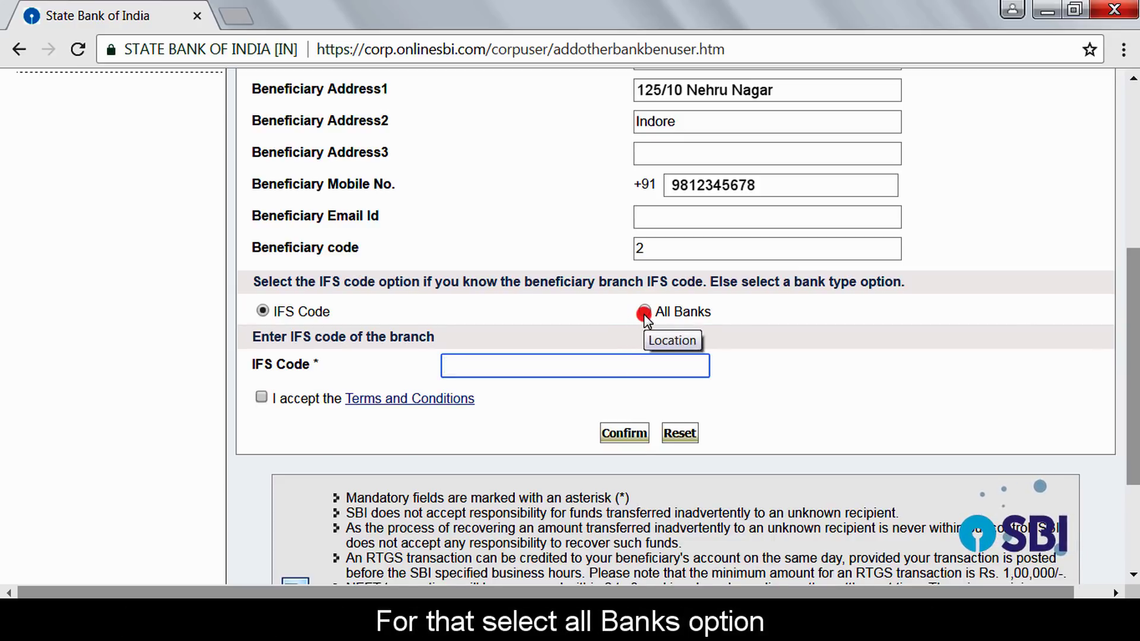
Step: Switch to All Banks and pick Oriental Bank of Commerce, Madhya Pradesh, Indore Sneh Nagar branch
left_click(644, 312)
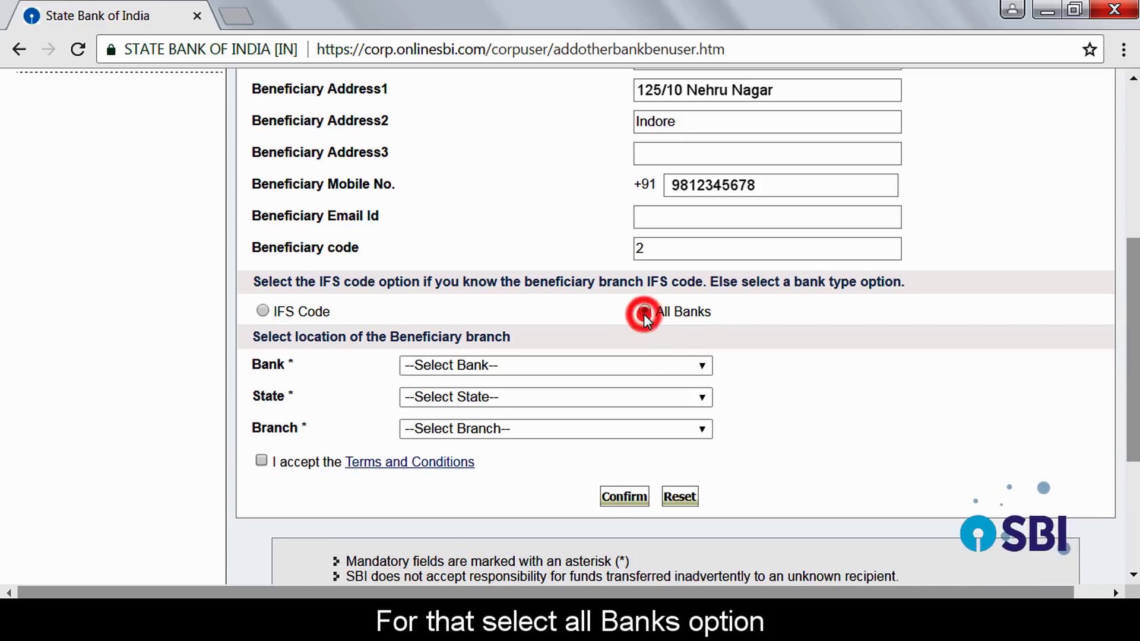
left_click(665, 365)
key("o")
key("Down")
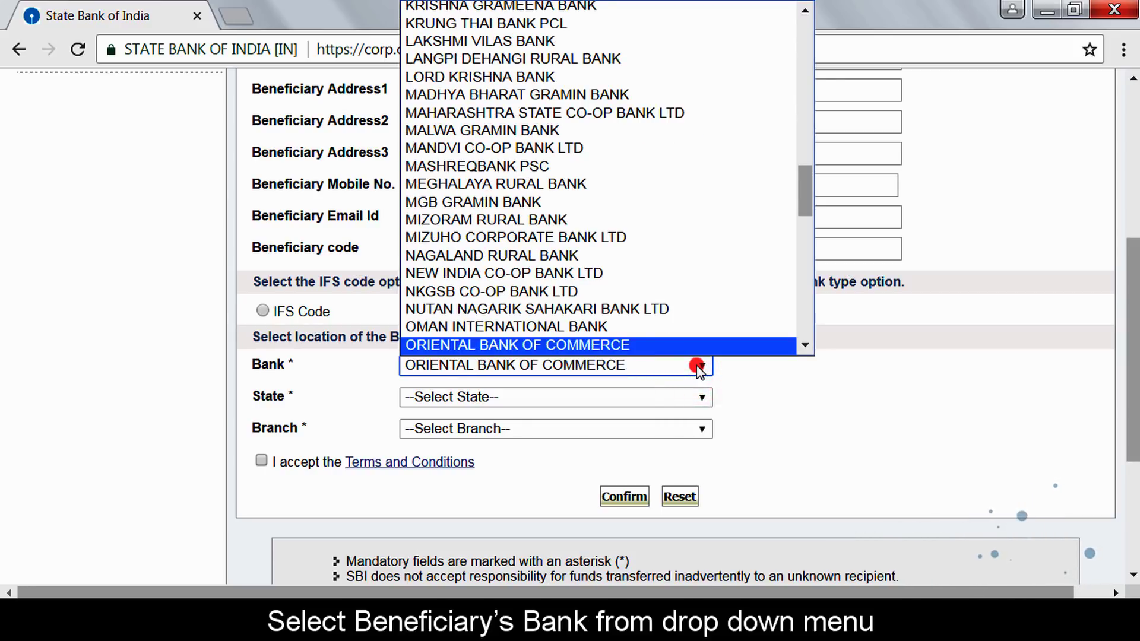
left_click(674, 350)
left_click(687, 396)
key("m")
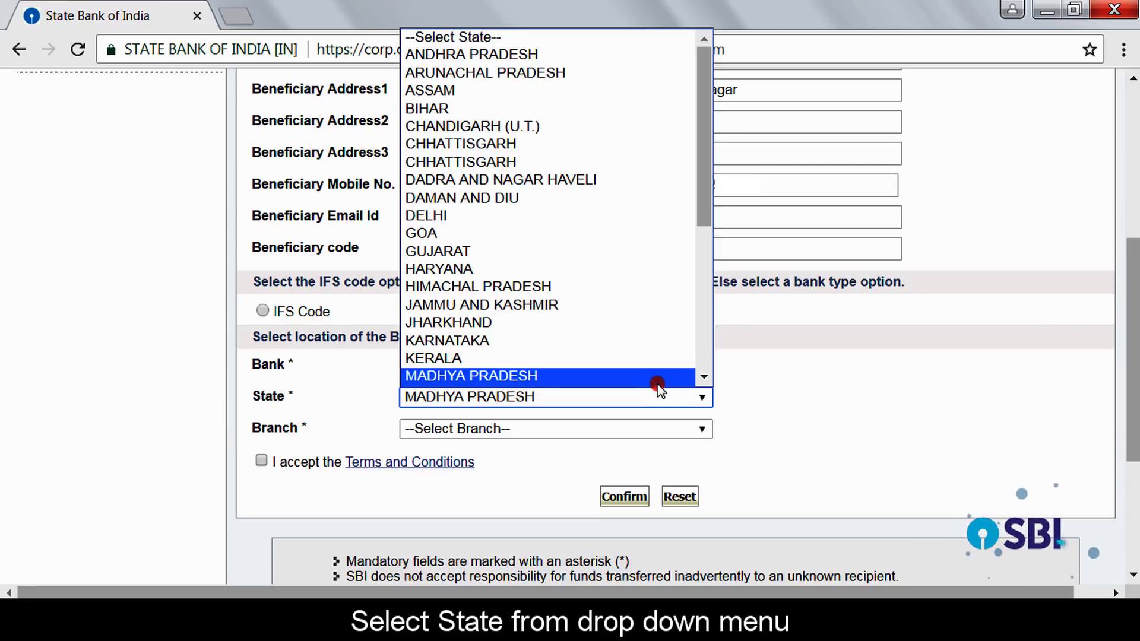
left_click(652, 379)
left_click(702, 428)
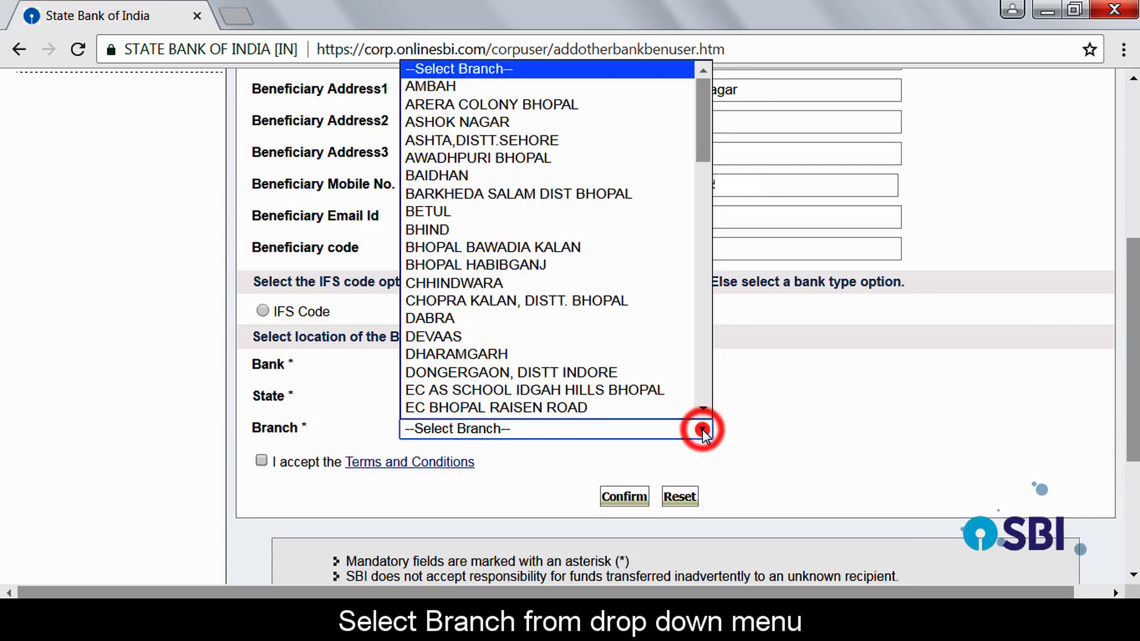
key("s")
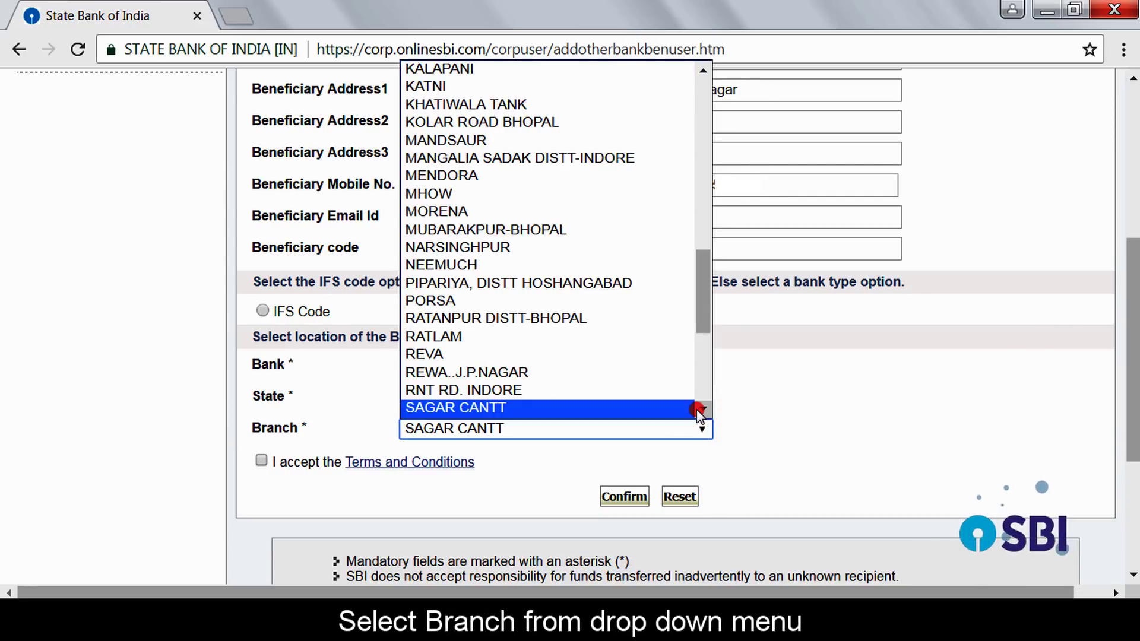
key("Down")
key("Down")
key("Down")
key("Down")
key("Down")
key("Down")
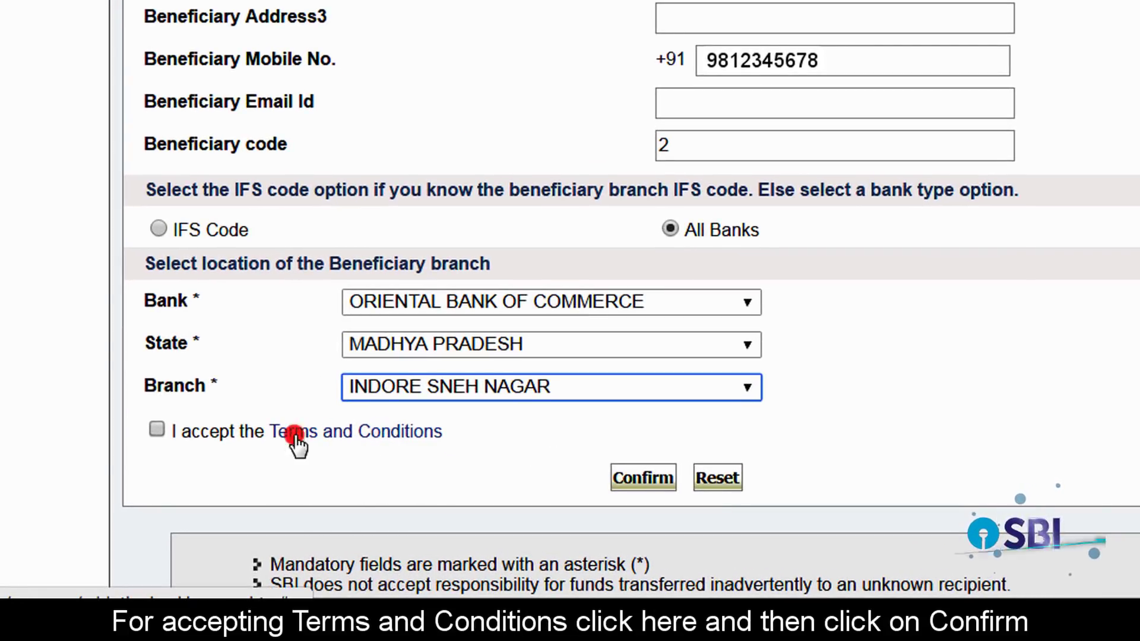
Step: Accept the Terms and Conditions and confirm the new beneficiary
left_click(158, 432)
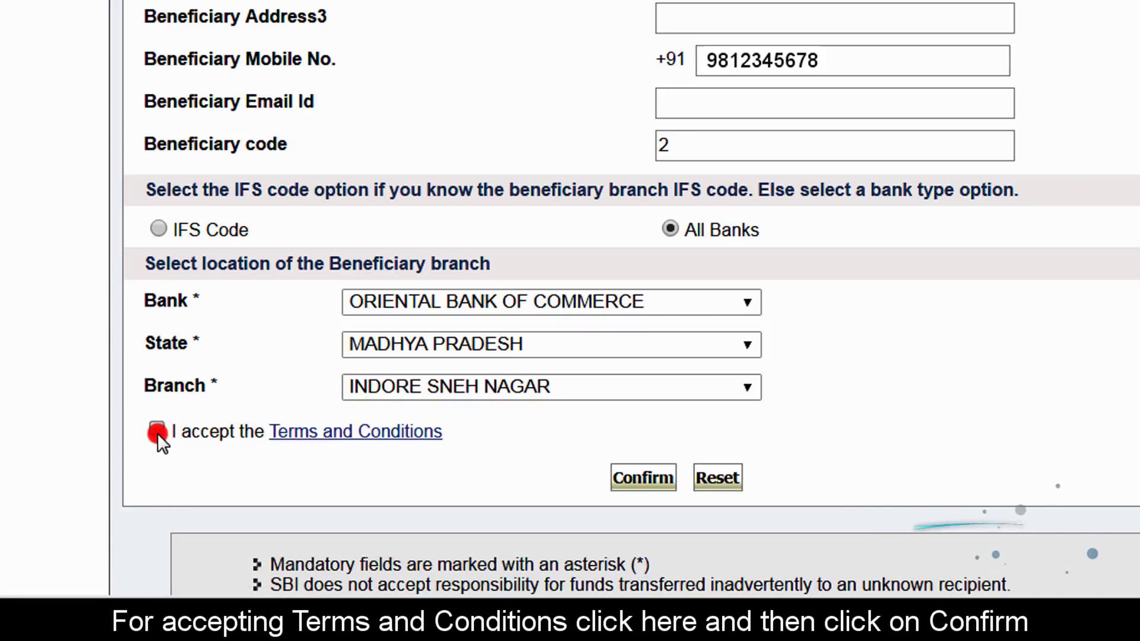
left_click(644, 480)
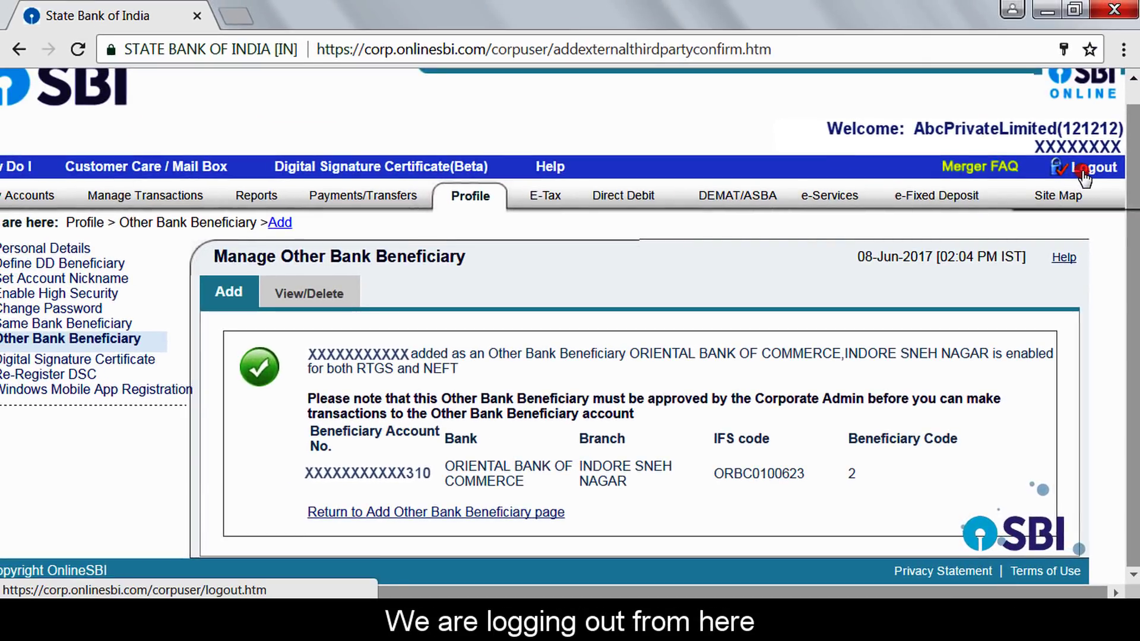
Step: Log out of the maker account and return to the Vyapaar corporate login form
left_click(1087, 173)
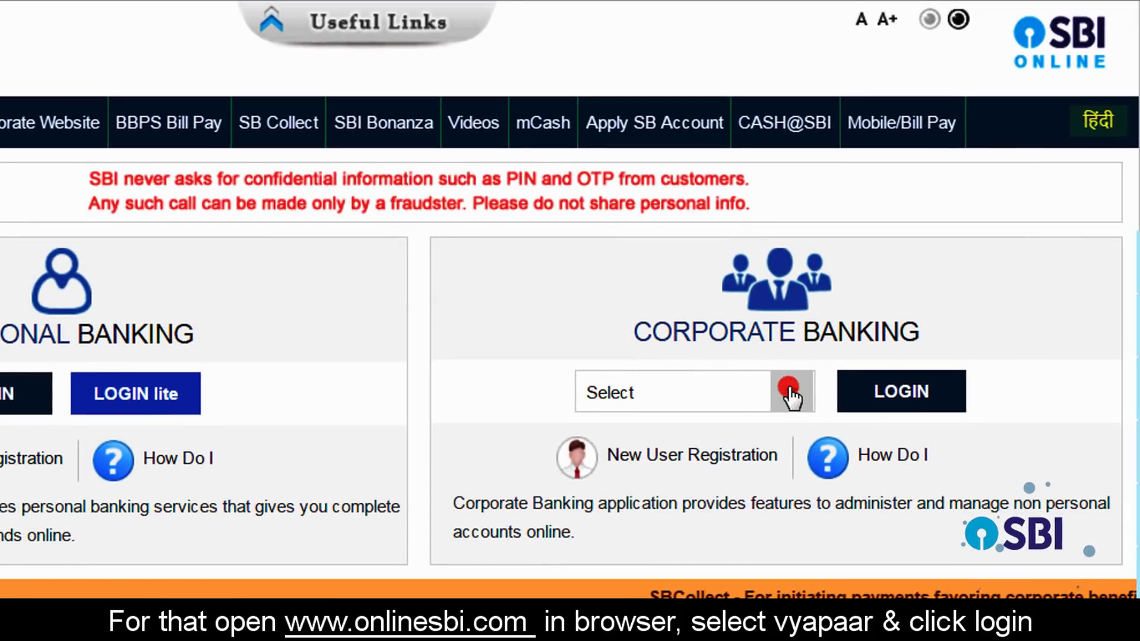
left_click(790, 392)
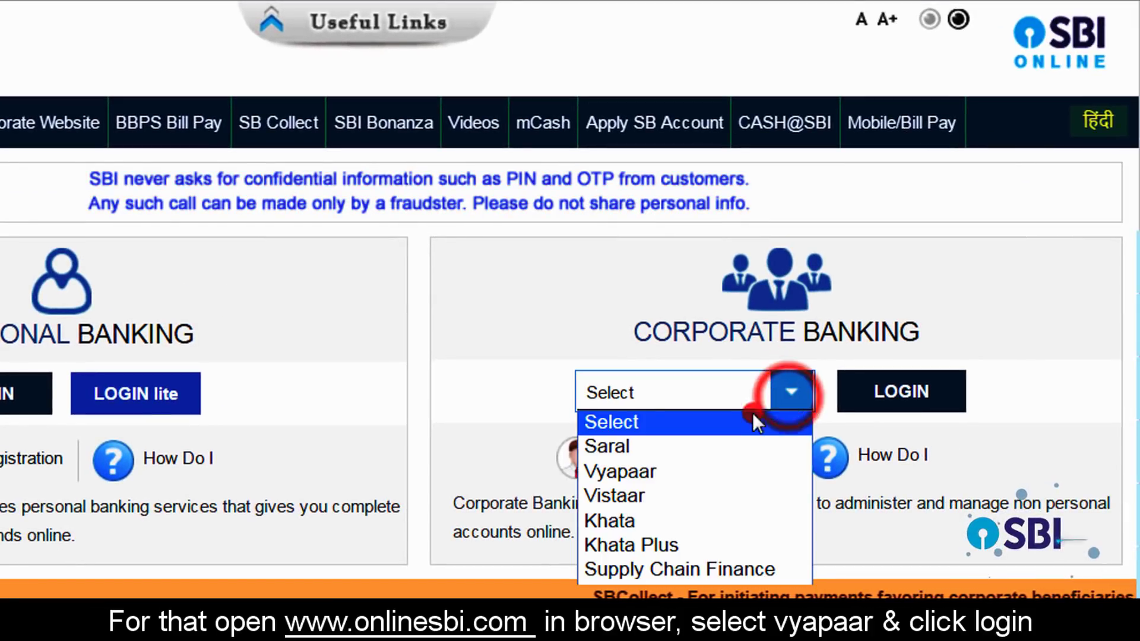
left_click(682, 473)
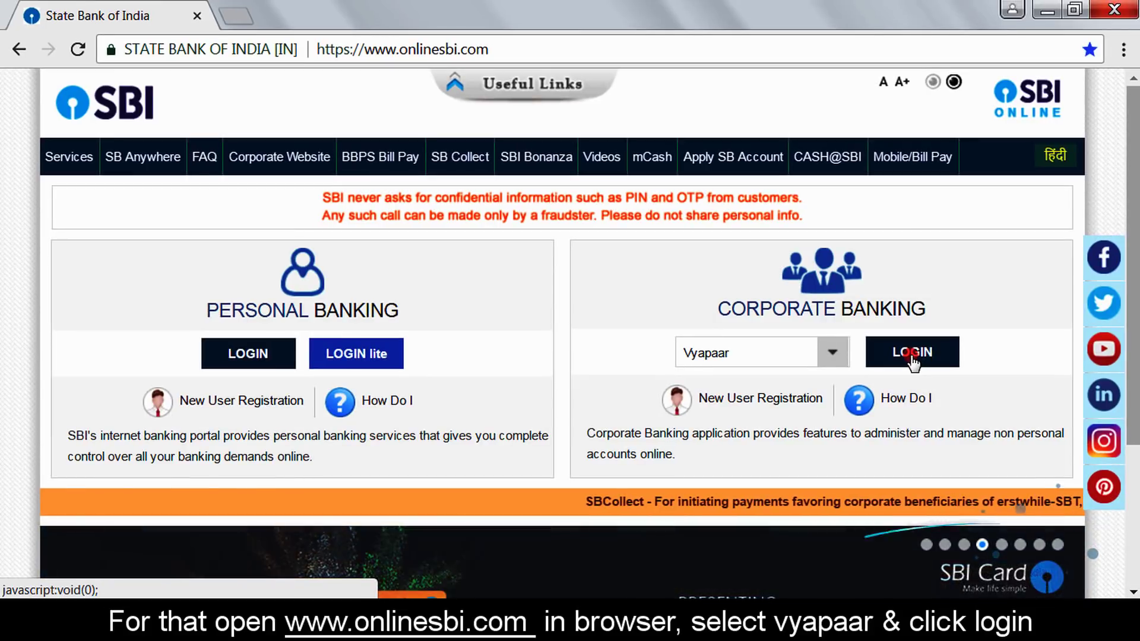
left_click(912, 353)
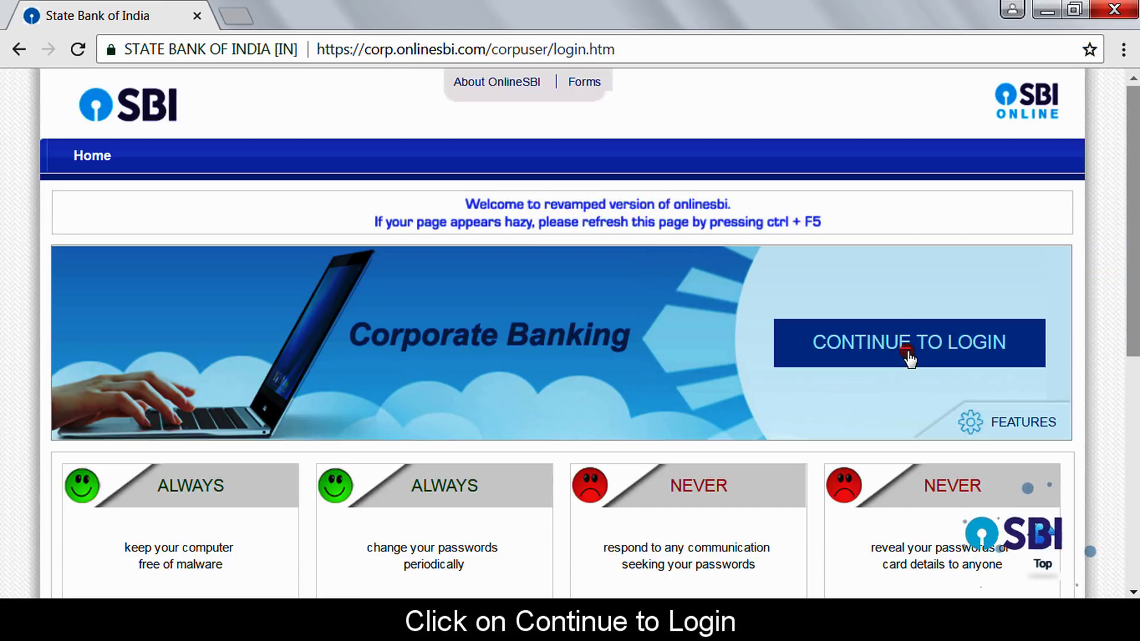
left_click(910, 357)
left_click(279, 312)
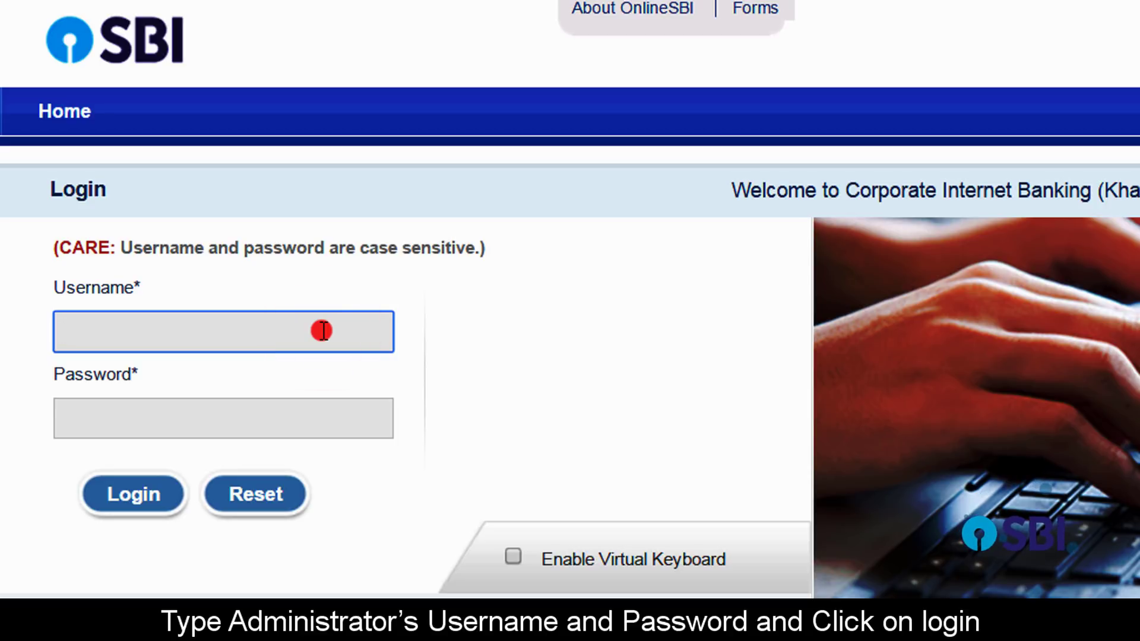
Step: Log in with the administrator's username and password, then enter the one-time password
type("XXXXXXXX")
left_click(262, 425)
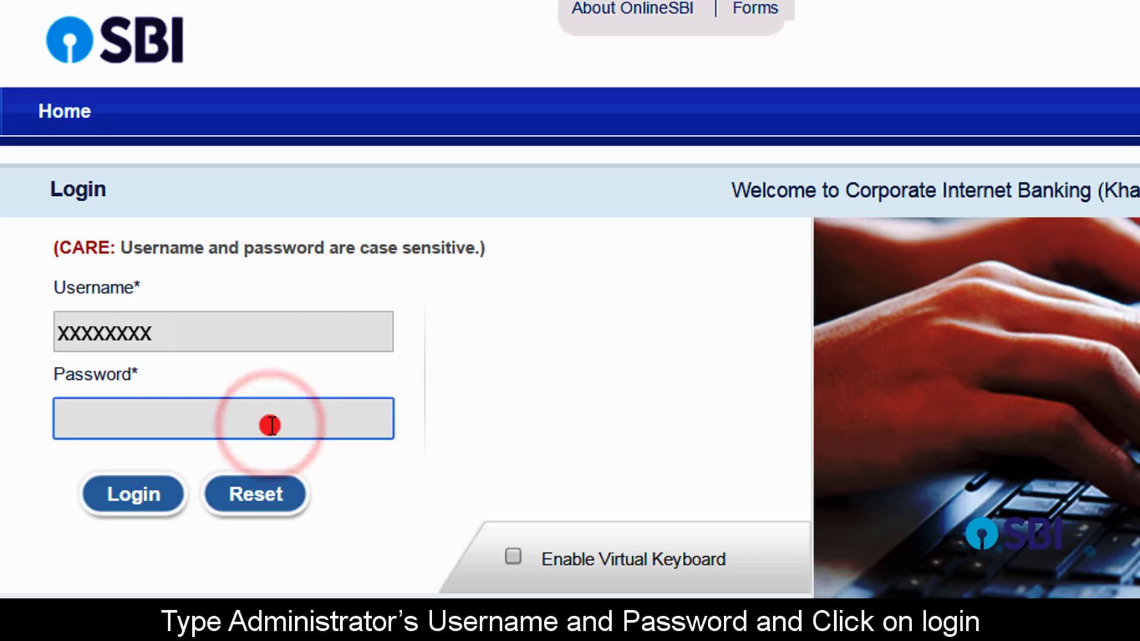
type("XXXXXXXXXXX")
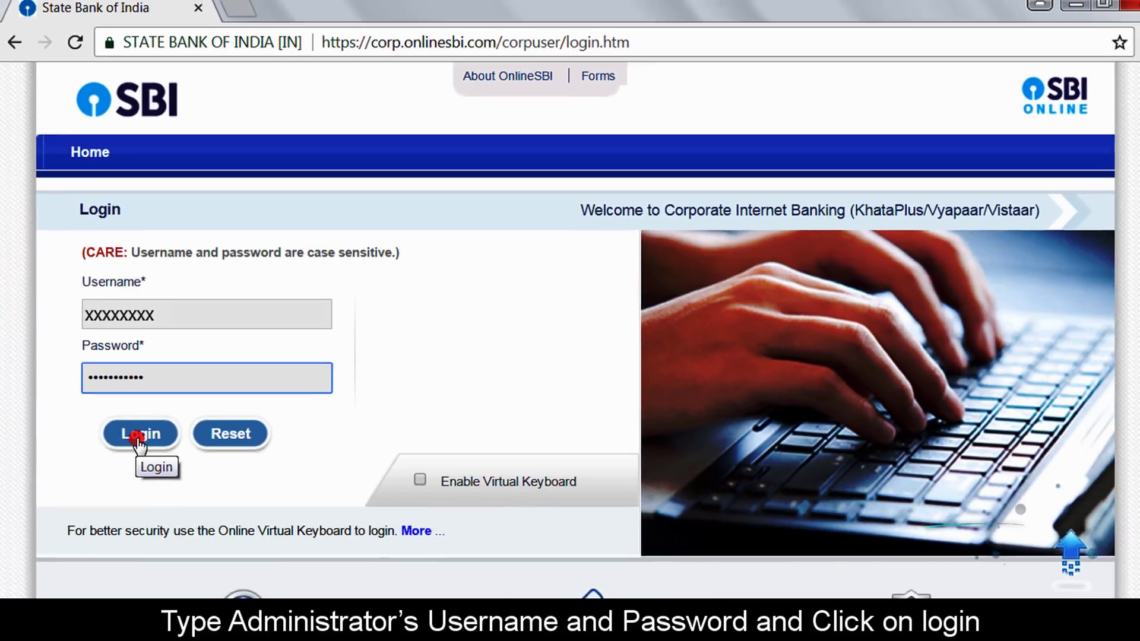
left_click(139, 436)
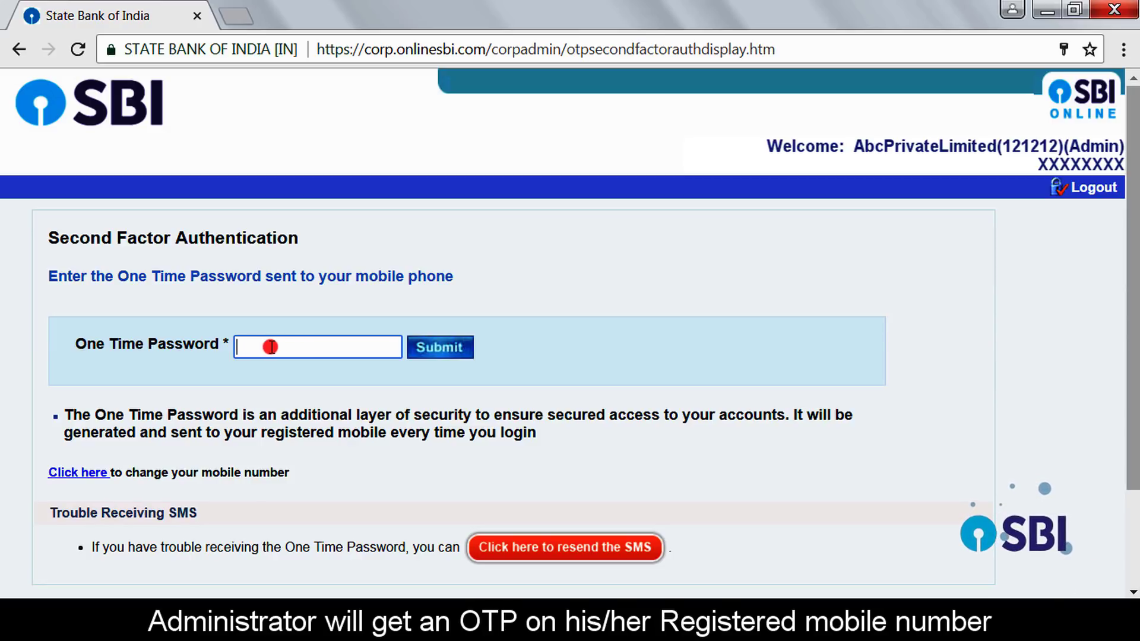
type("XXXX")
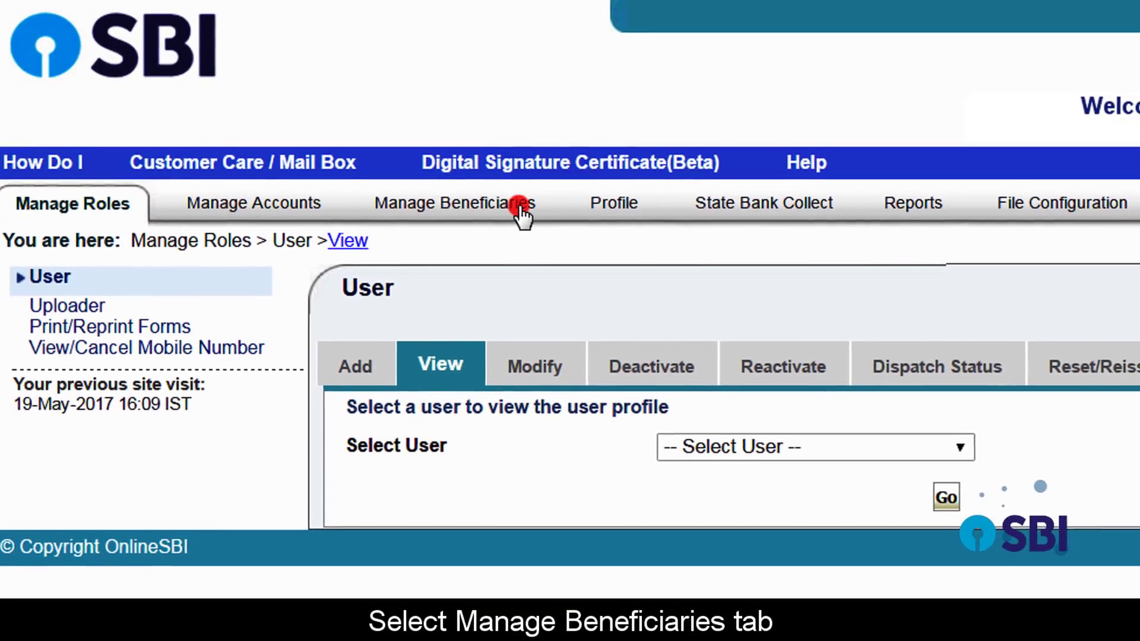
Step: Go to the Manage Beneficiaries tab and choose Other Bank Beneficiary
left_click(519, 204)
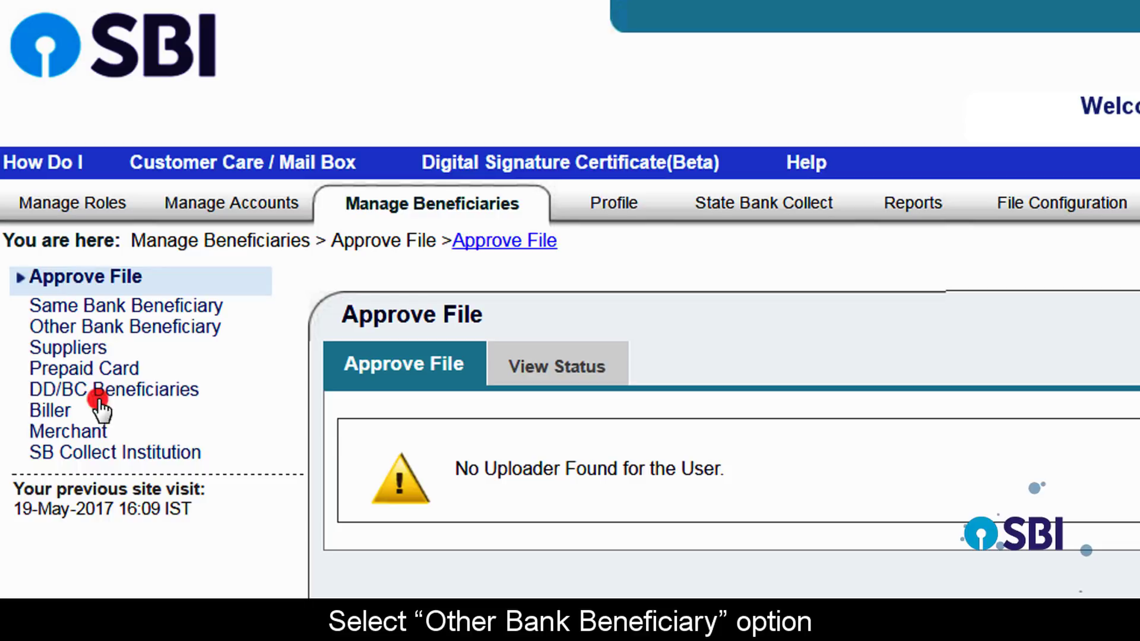
left_click(190, 328)
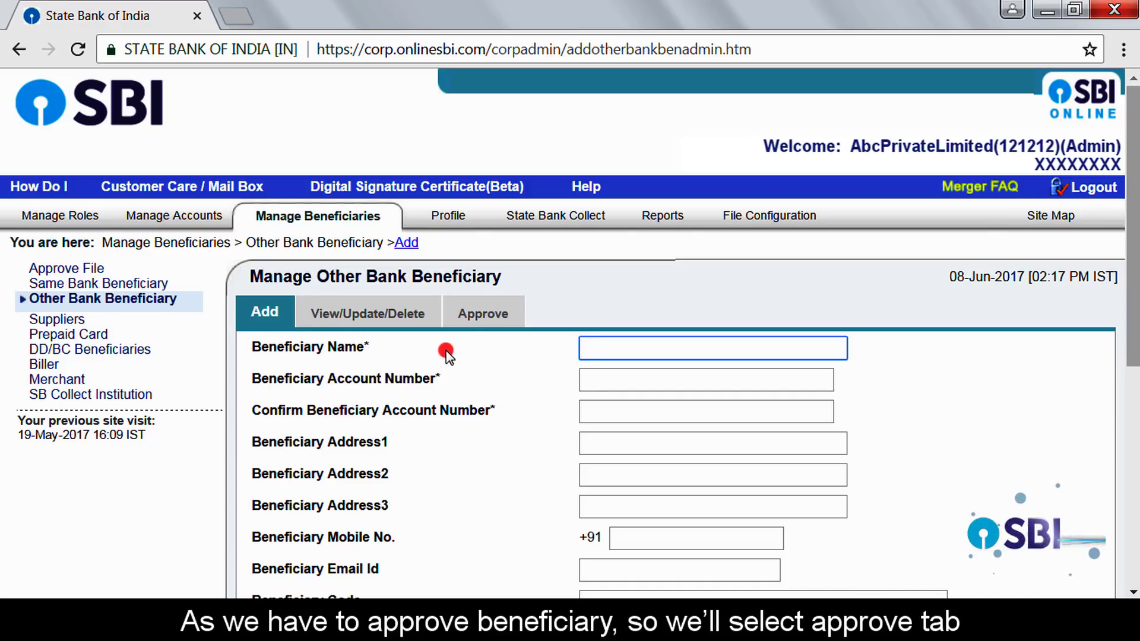
Step: Approve the pending other-bank beneficiary at Indore Sneh Nagar (code 2) from the approval list
left_click(485, 317)
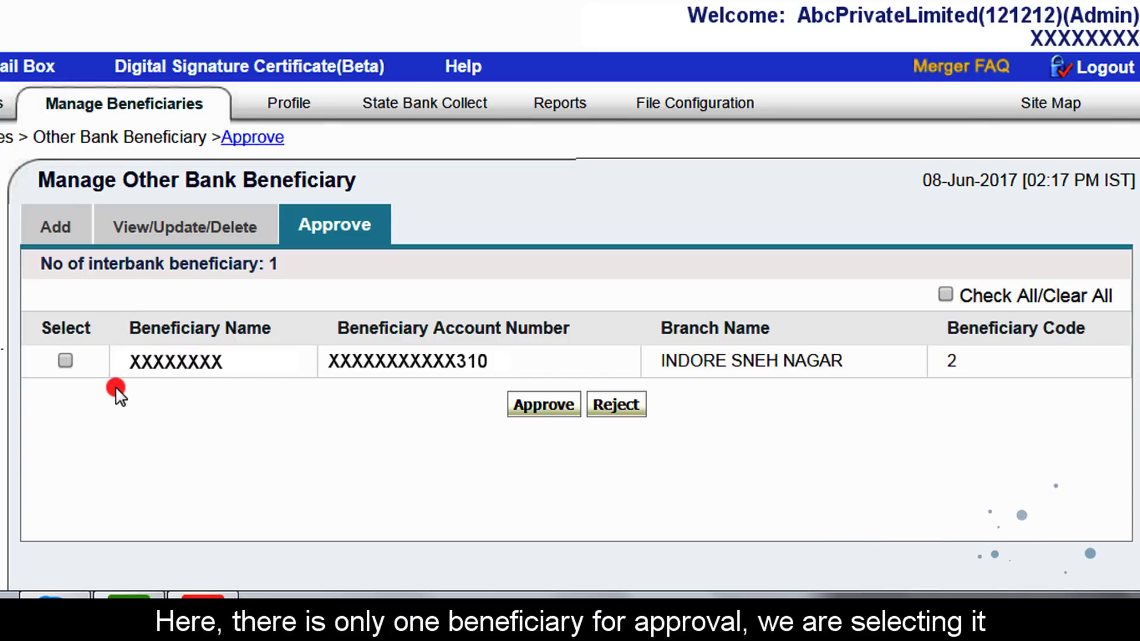
left_click(65, 360)
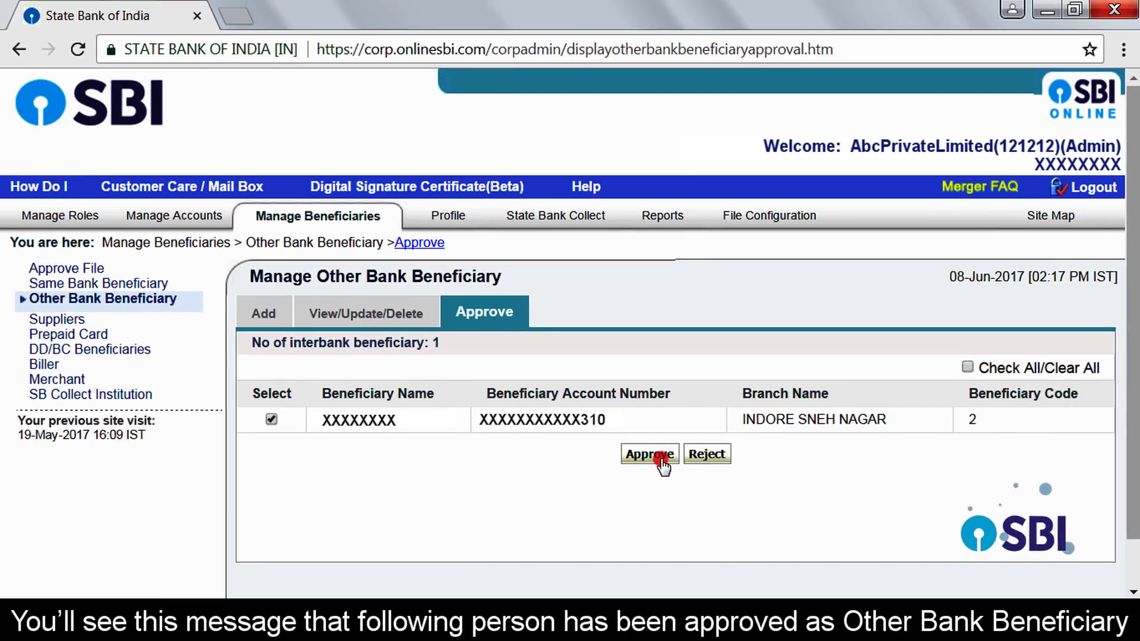
left_click(661, 461)
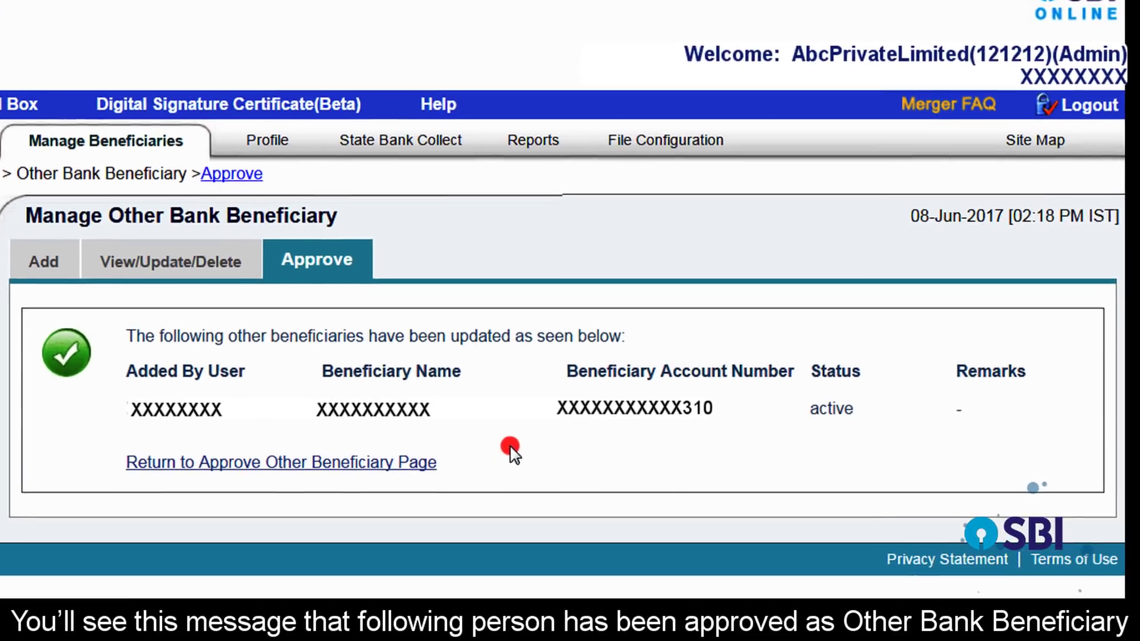